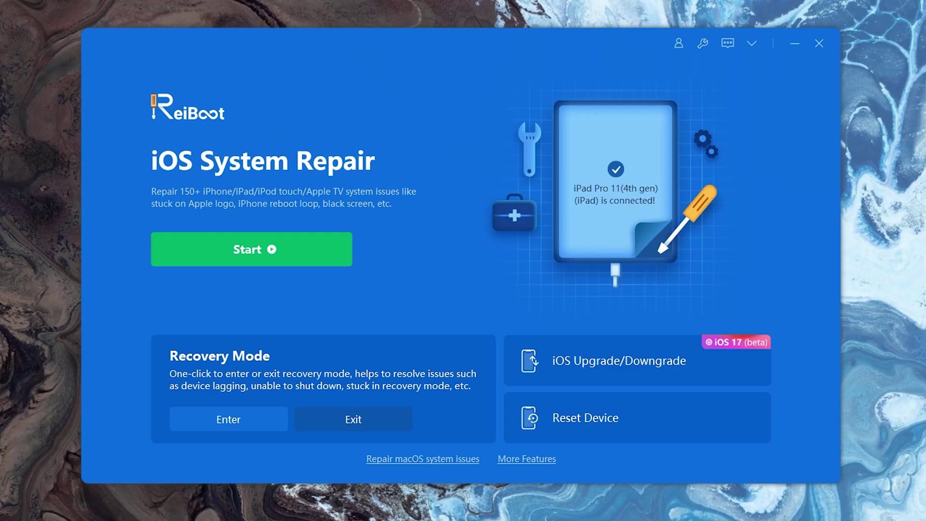
Choose Standard Repair and download firmware 16.5.1 for the iPad Pro 11 (4th gen)
left_click(266, 264)
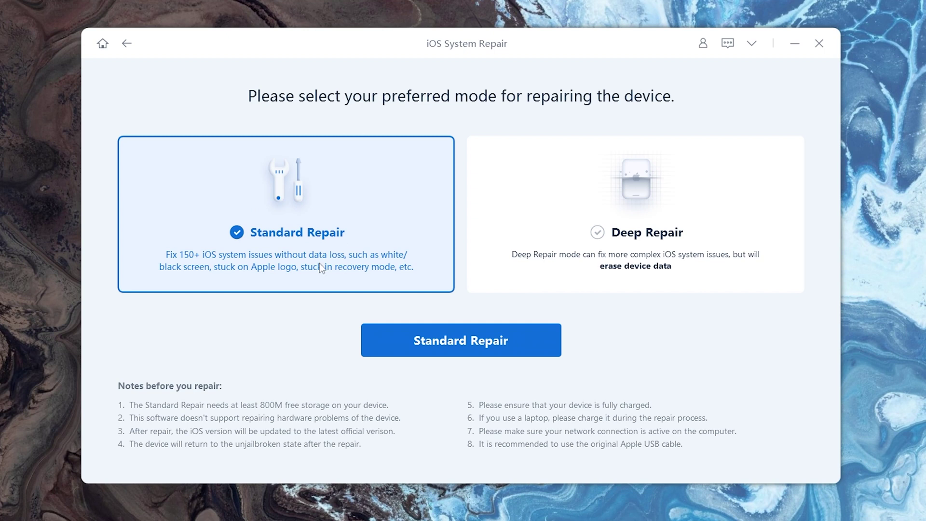
left_click(407, 332)
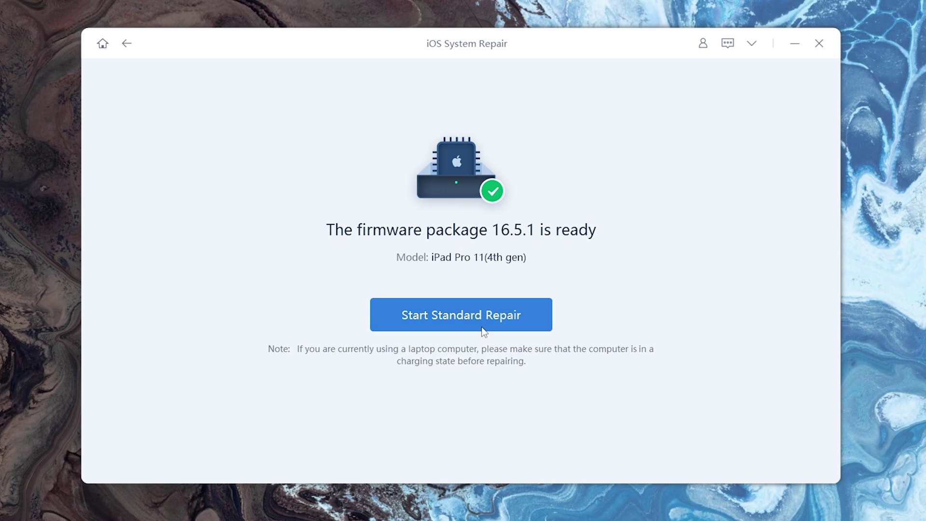
Launch the Standard Repair with the downloaded 16.5.1 firmware, reaching about 28%
left_click(484, 329)
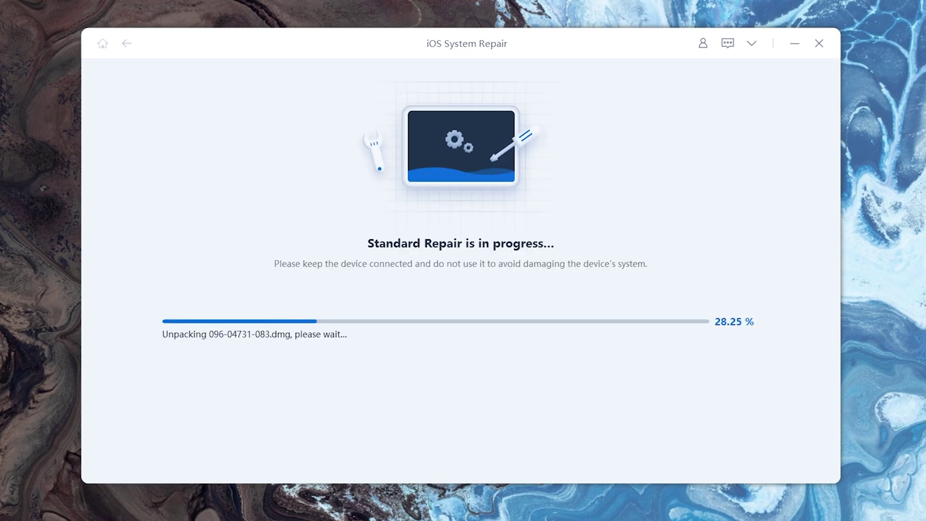